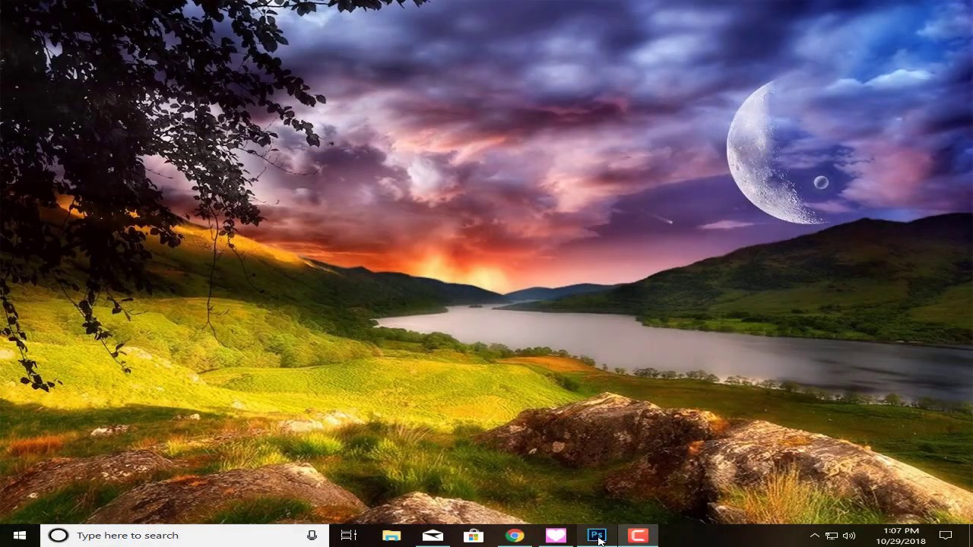
# In Photoshop, draw a black shape with an arched edge, then select the eyes1 and eyes2 files
pyautogui.click(598, 536)
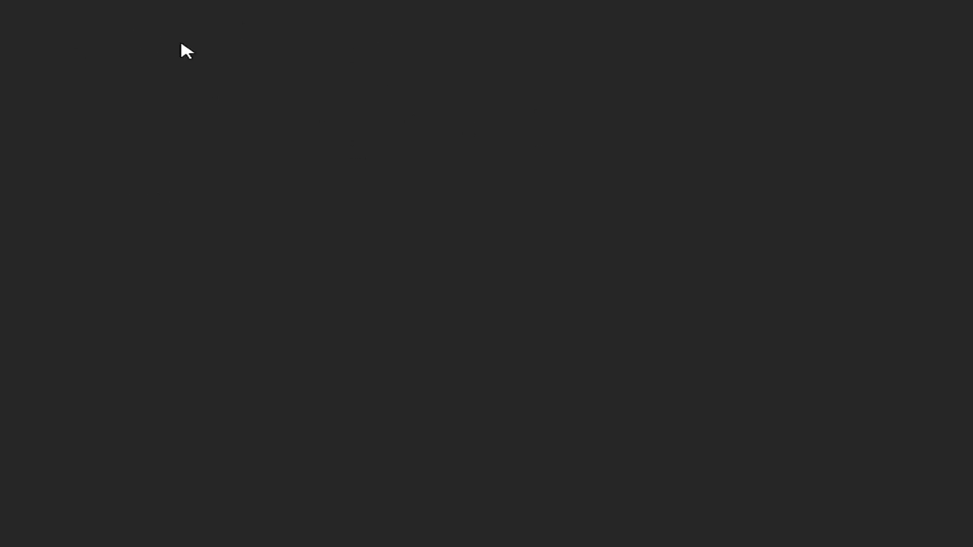
pyautogui.hotkey('ctrl', 'n')
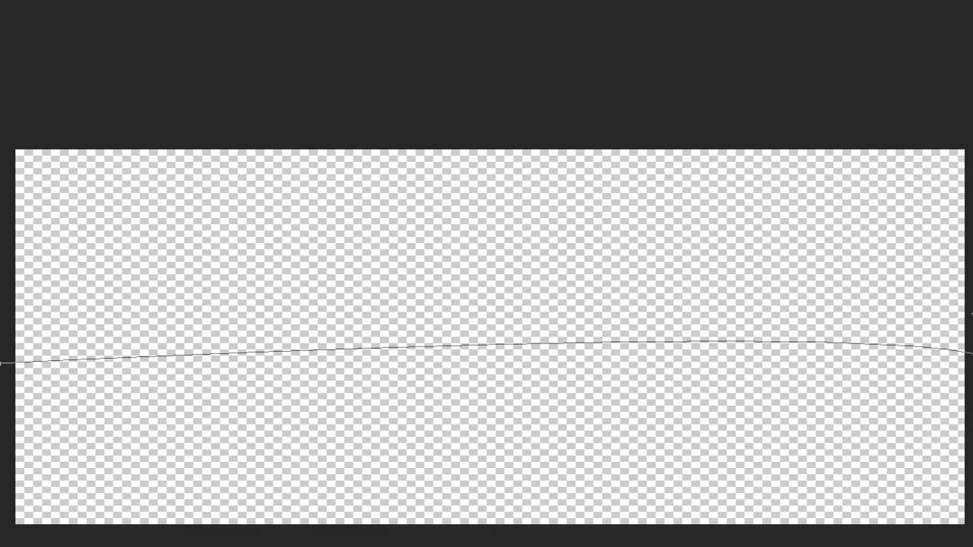
pyautogui.moveTo(971, 313); pyautogui.dragTo(667, 239)
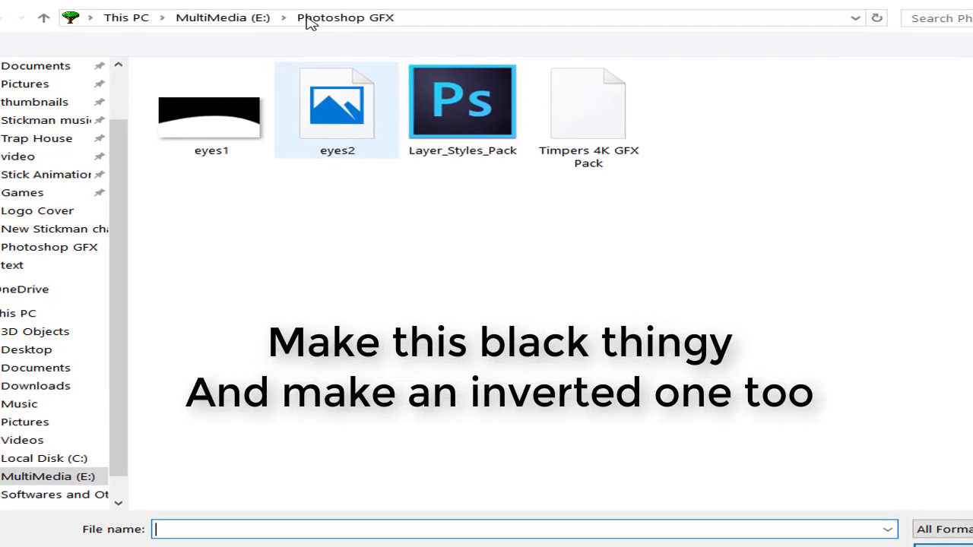
pyautogui.click(195, 168)
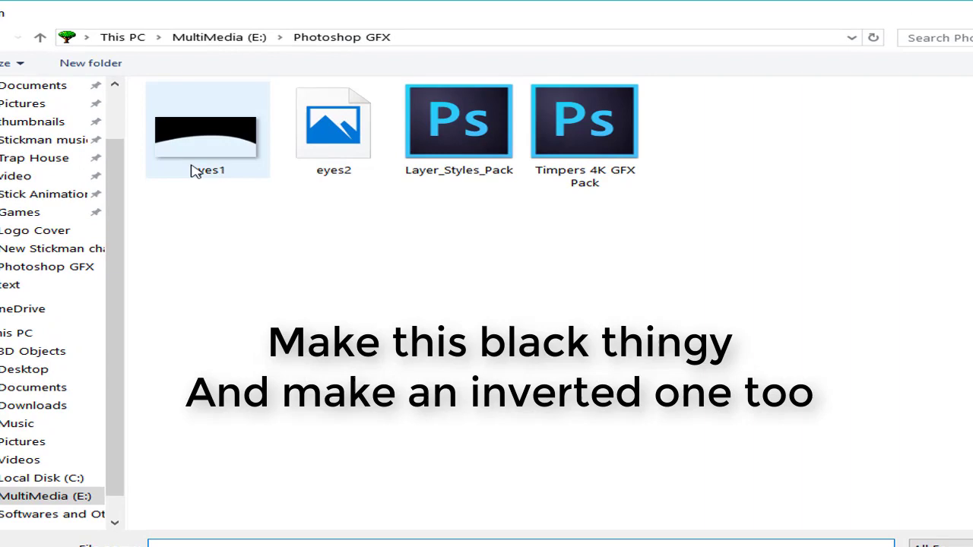
pyautogui.keyDown('ctrl'); pyautogui.click(342, 151); pyautogui.keyUp('ctrl')
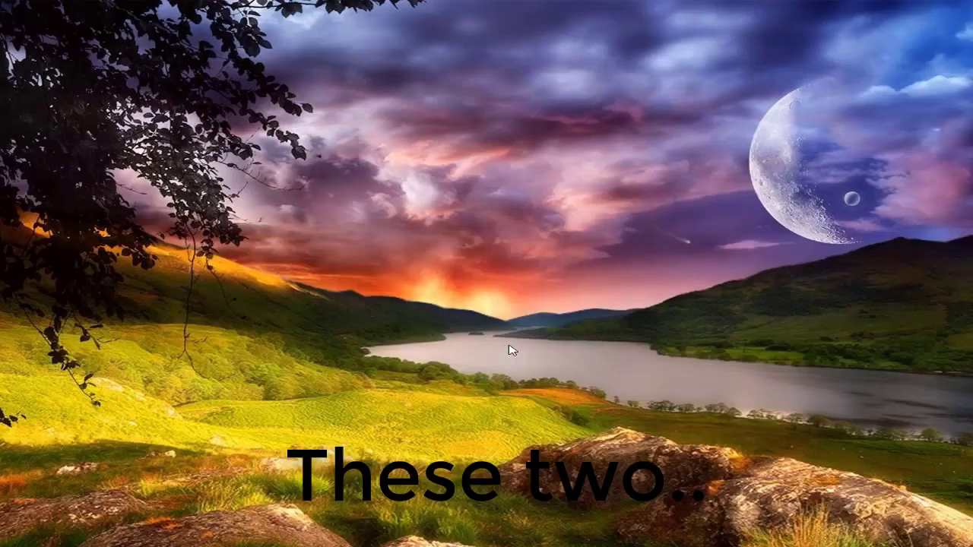
# Launch Camtasia 9 from Windows search and import eyes1.png and eyes2.png
pyautogui.press('super')
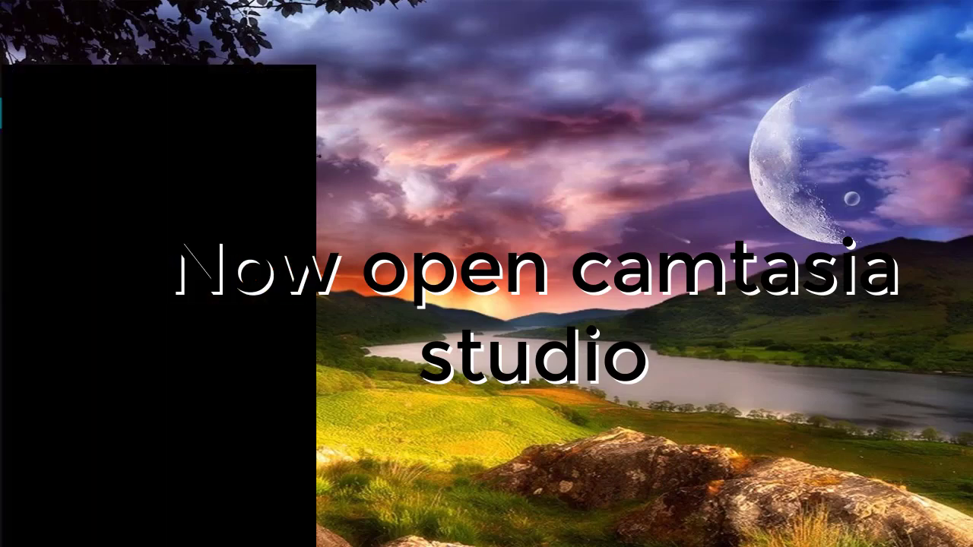
pyautogui.write('camtasi')
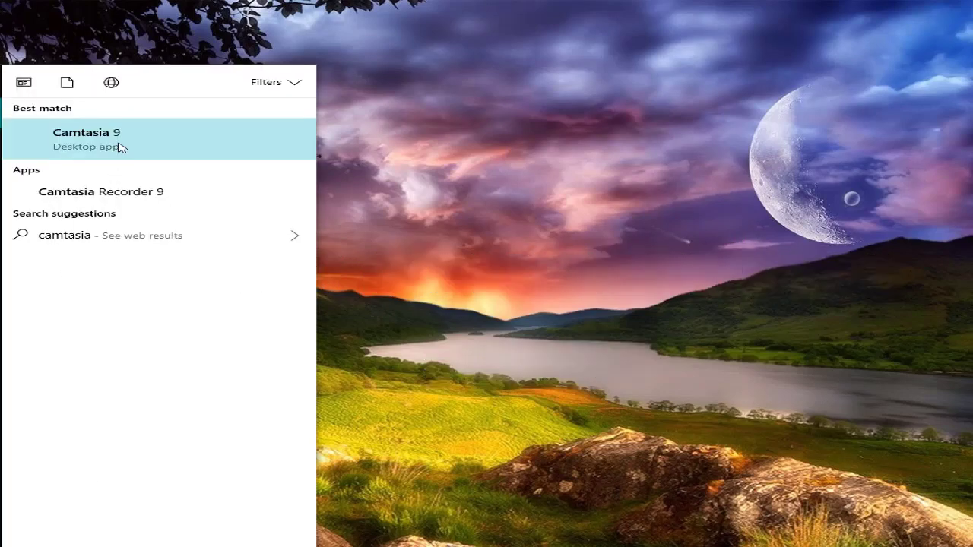
pyautogui.click(120, 145)
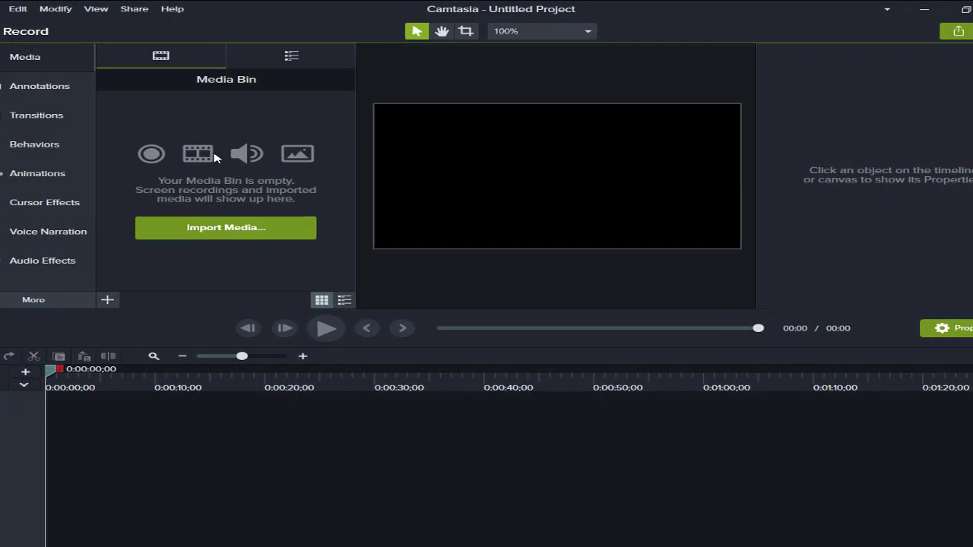
pyautogui.click(241, 232)
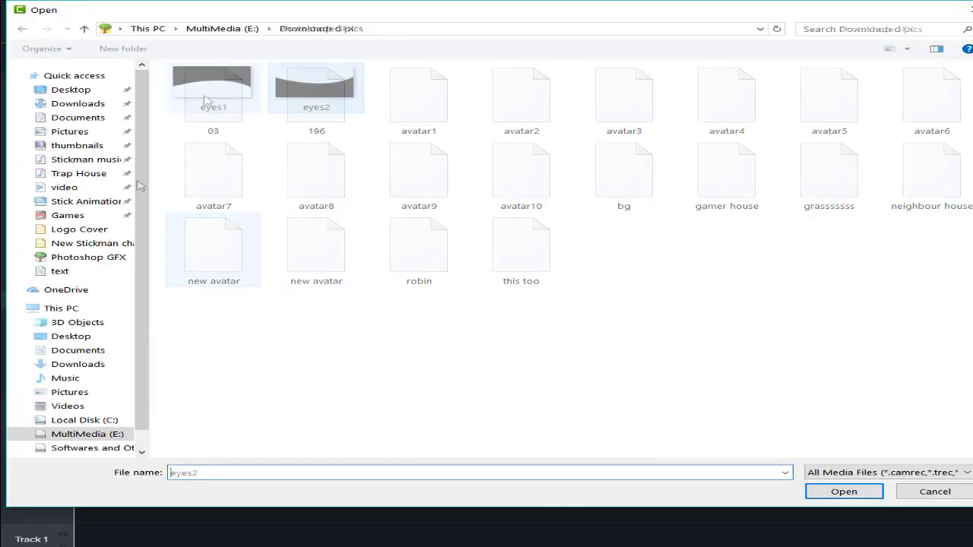
pyautogui.click(205, 95)
pyautogui.keyDown('ctrl'); pyautogui.click(316, 91); pyautogui.keyUp('ctrl')
pyautogui.click(842, 490)
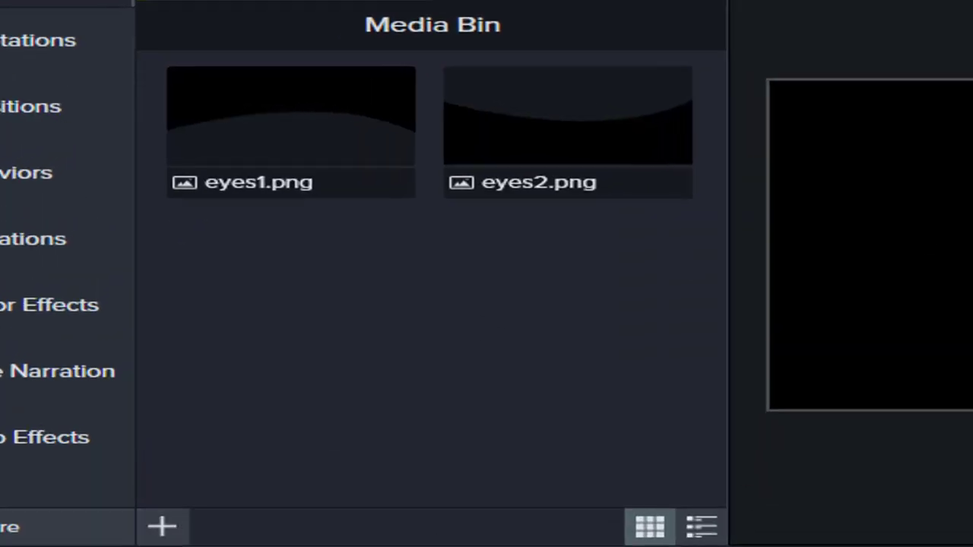
# Set the Project Settings background colour to a fully saturated pure green
pyautogui.rightClick(680, 210)
pyautogui.click(775, 360)
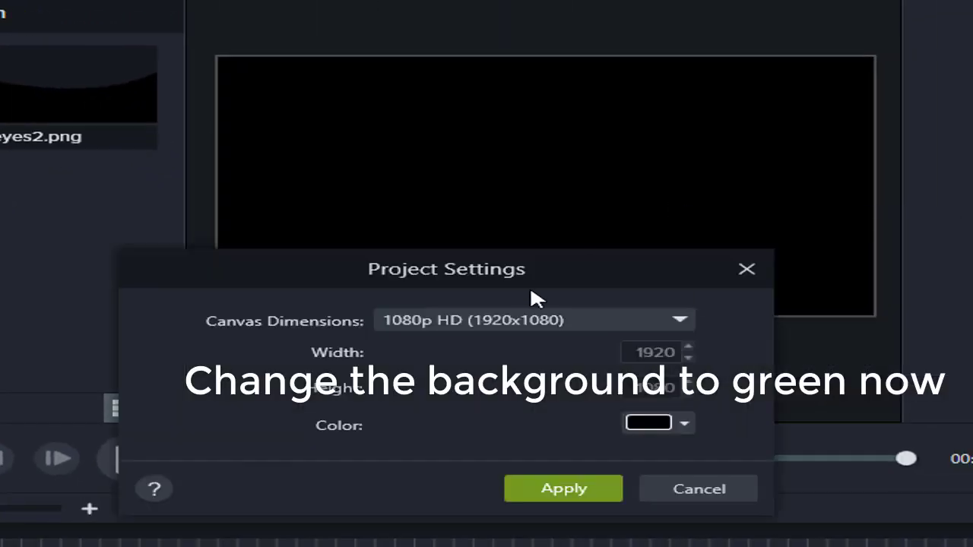
pyautogui.click(647, 423)
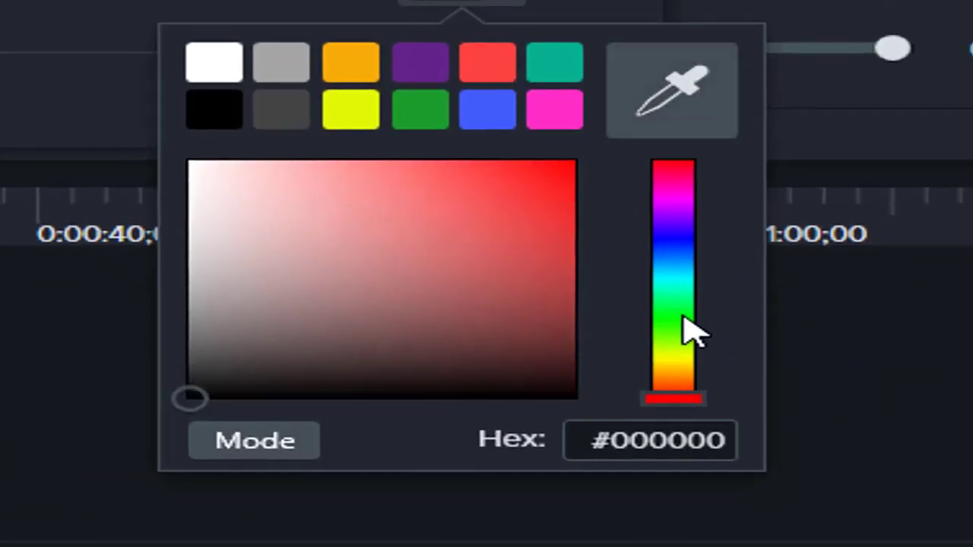
pyautogui.click(735, 485)
pyautogui.click(662, 371)
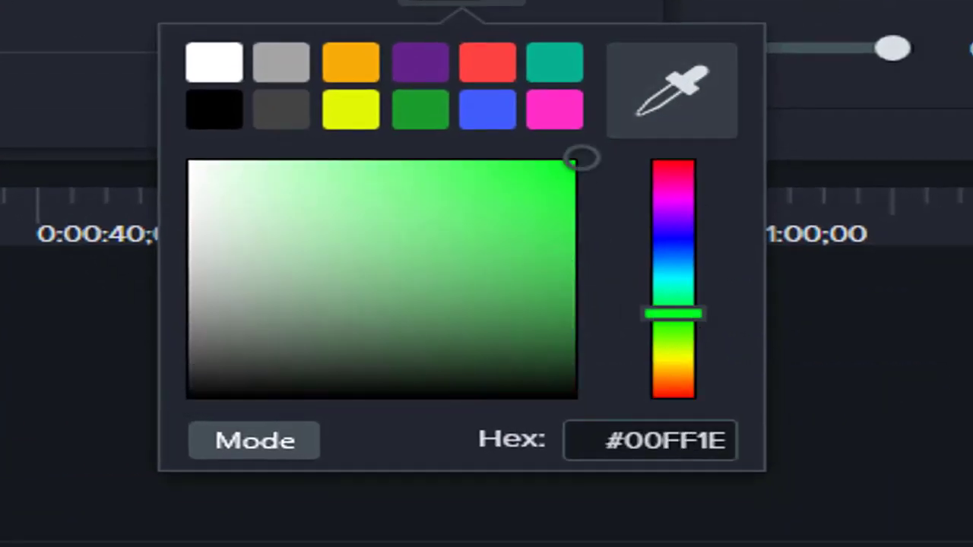
pyautogui.moveTo(657, 332); pyautogui.dragTo(675, 319)
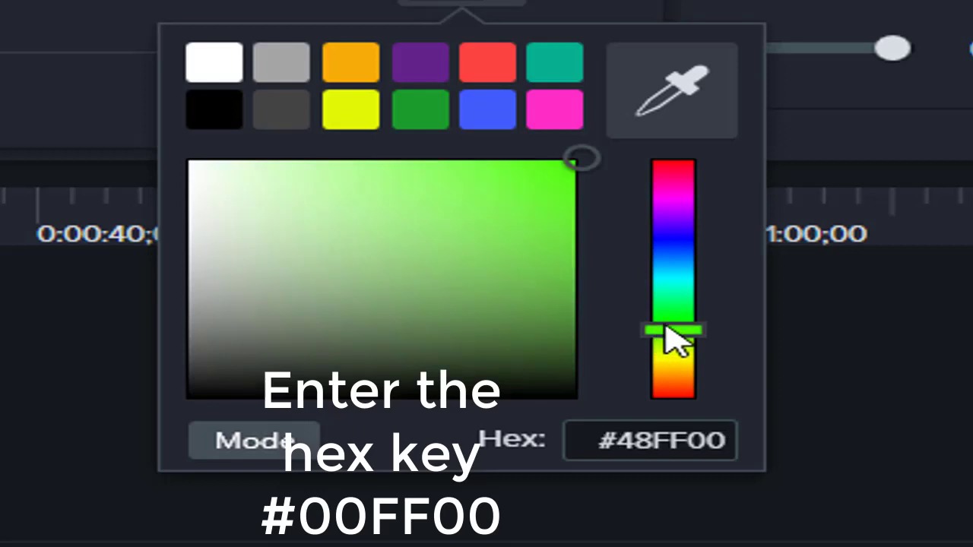
pyautogui.click(675, 320)
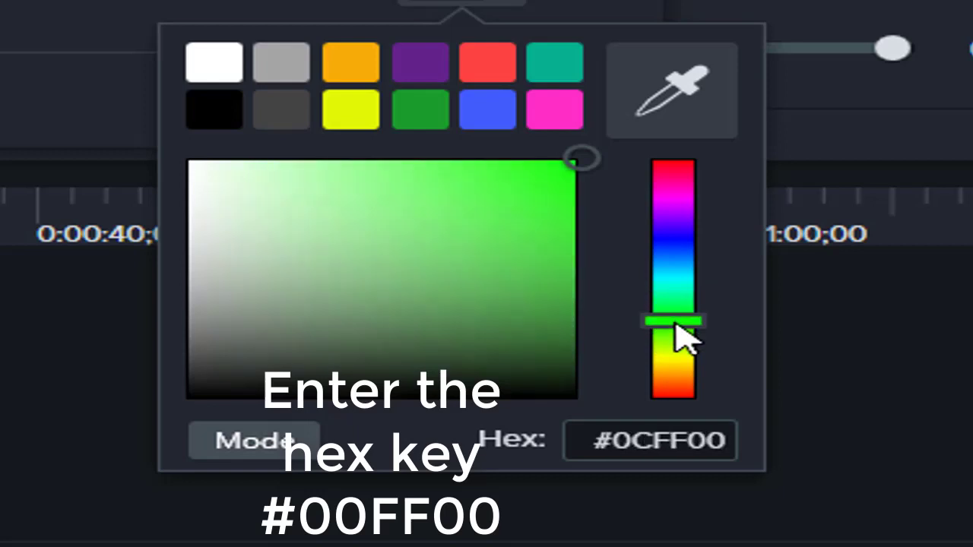
pyautogui.click(632, 439)
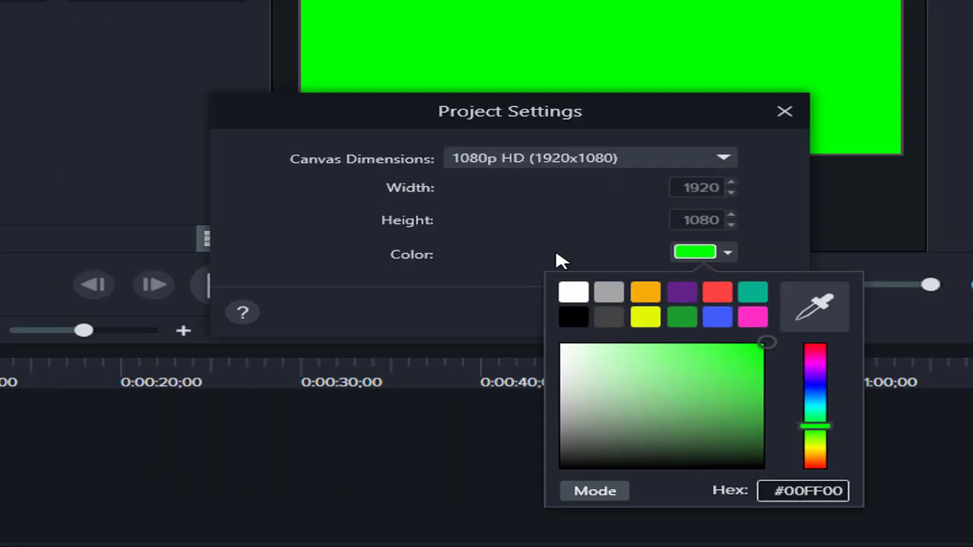
pyautogui.write('0')
pyautogui.click(555, 258)
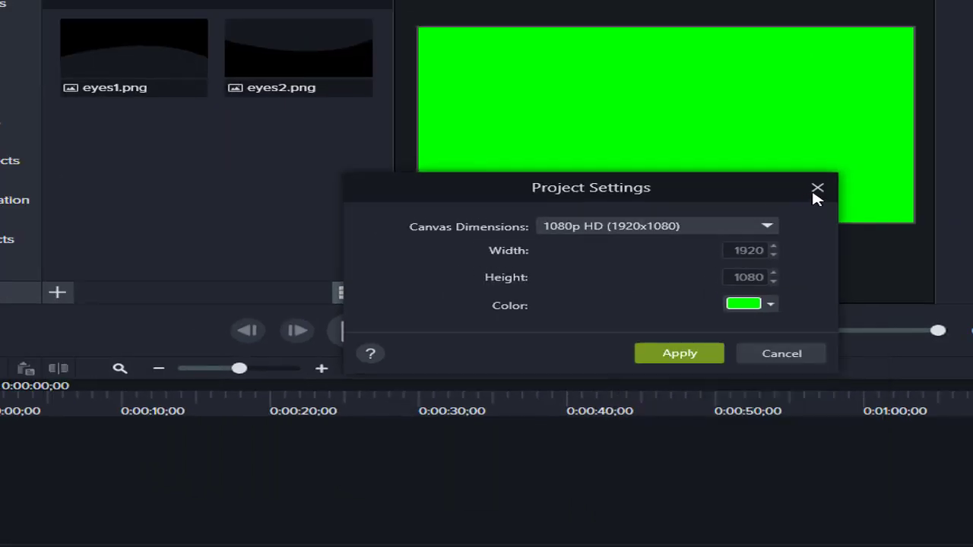
pyautogui.click(691, 349)
# Place eyes1 on Track 1 and set the canvas dimensions to 720p HD
pyautogui.moveTo(134, 57); pyautogui.dragTo(102, 524)
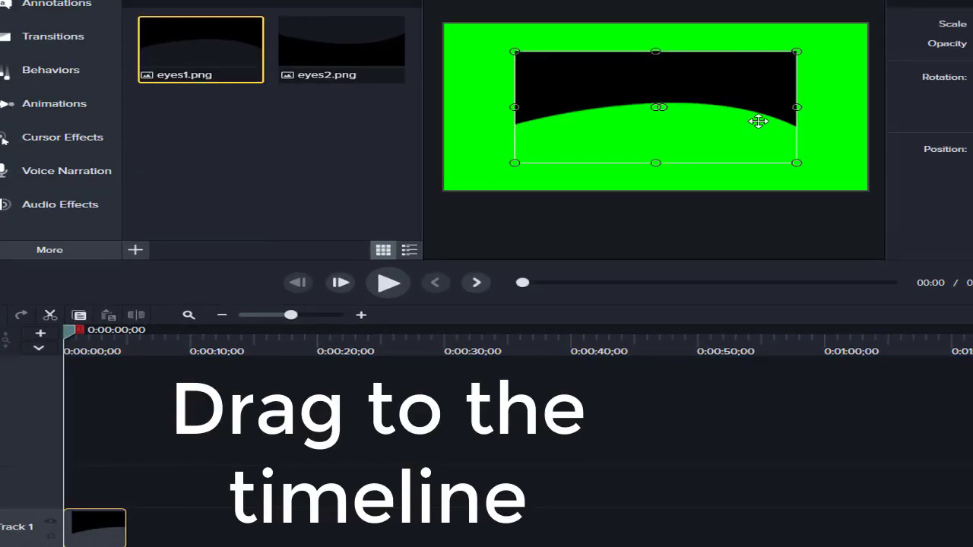
pyautogui.rightClick(800, 133)
pyautogui.click(812, 230)
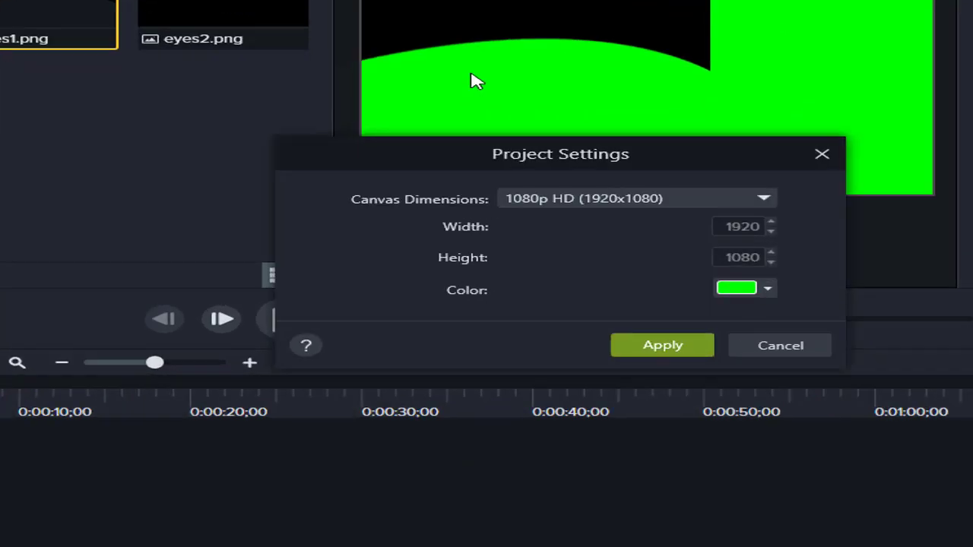
pyautogui.click(613, 198)
pyautogui.click(613, 264)
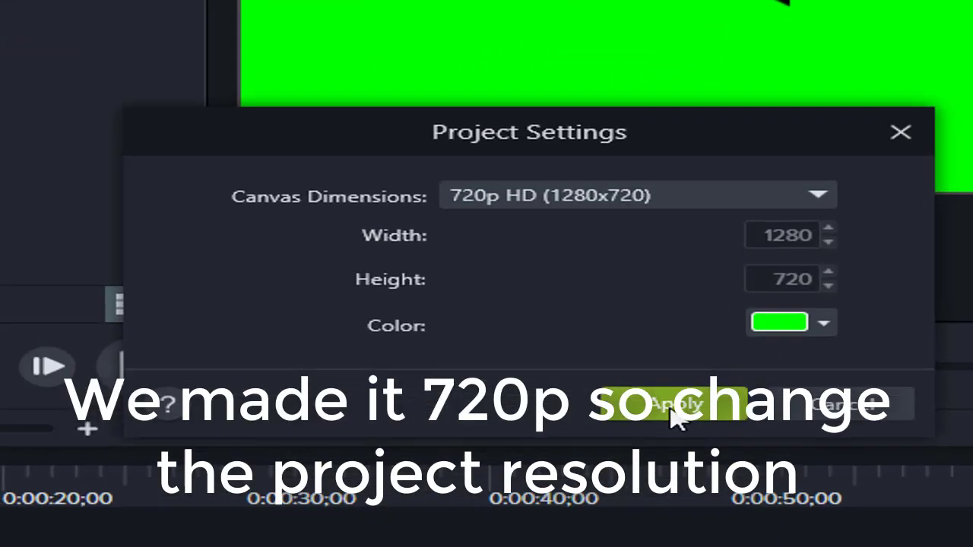
pyautogui.click(673, 410)
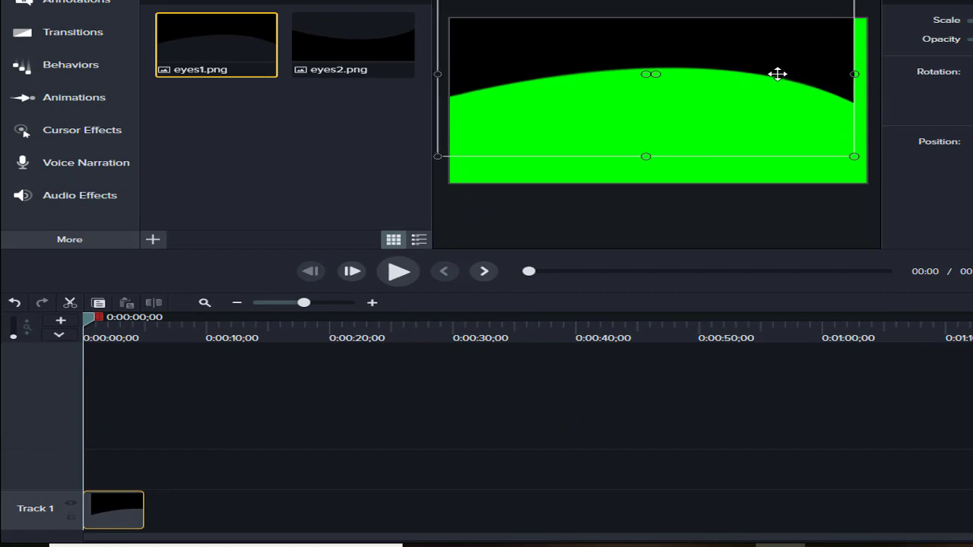
# Align eyes1 with the canvas edges, add eyes2 on Track 2, and enlarge it
pyautogui.moveTo(777, 74); pyautogui.dragTo(782, 74)
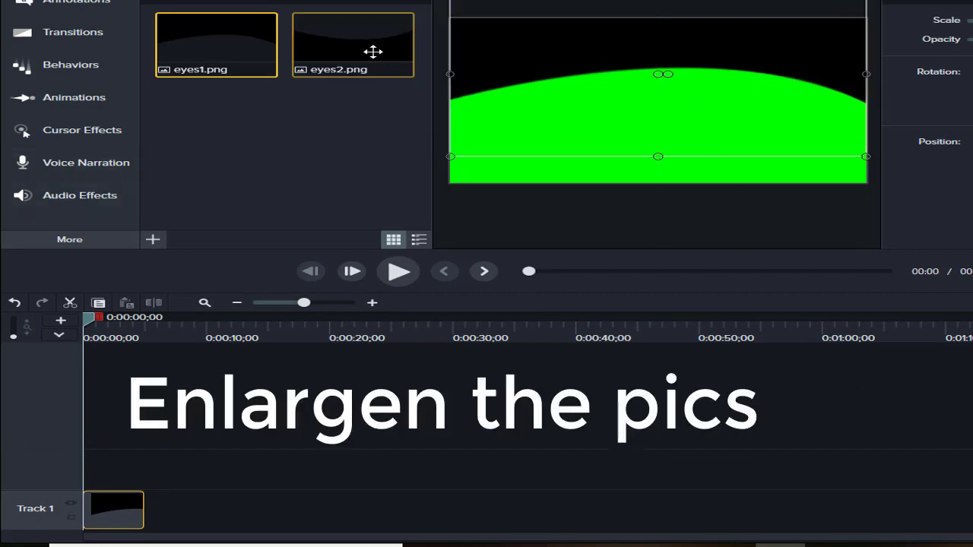
pyautogui.moveTo(372, 51); pyautogui.dragTo(121, 467)
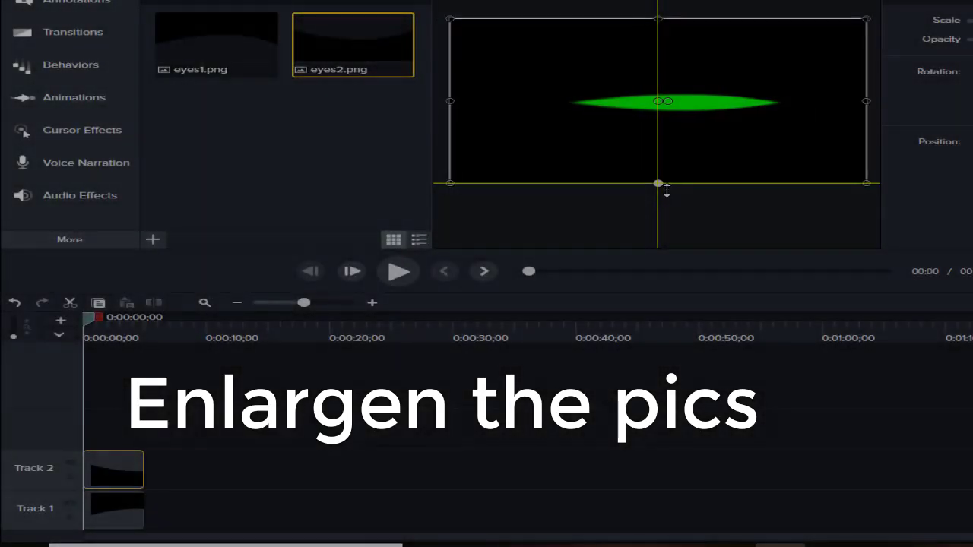
pyautogui.moveTo(666, 190); pyautogui.dragTo(667, 189)
pyautogui.moveTo(448, 17); pyautogui.dragTo(359, 0)
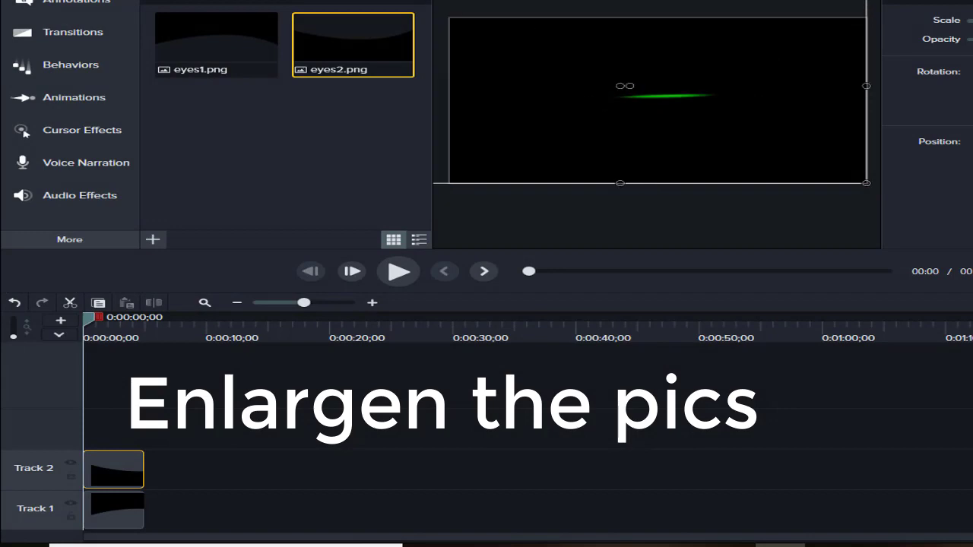
# Add a custom animation to the eyes2 clip and trim the shape clips to about six seconds
pyautogui.click(114, 98)
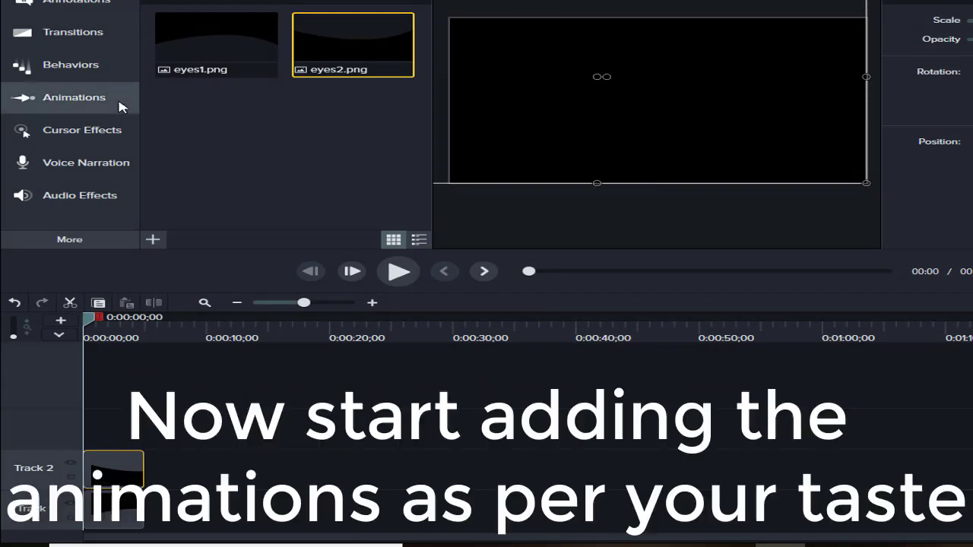
pyautogui.click(620, 61)
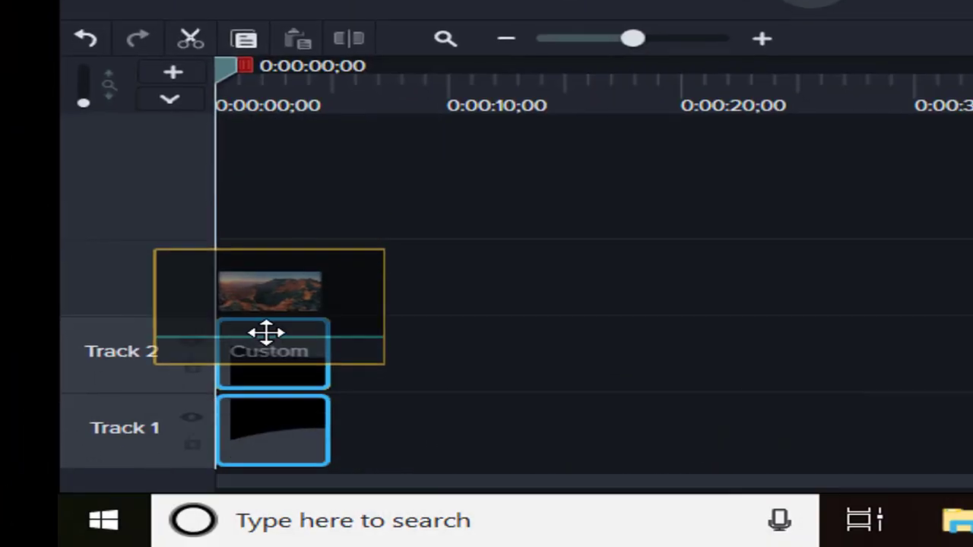
pyautogui.moveTo(391, 157); pyautogui.dragTo(261, 352)
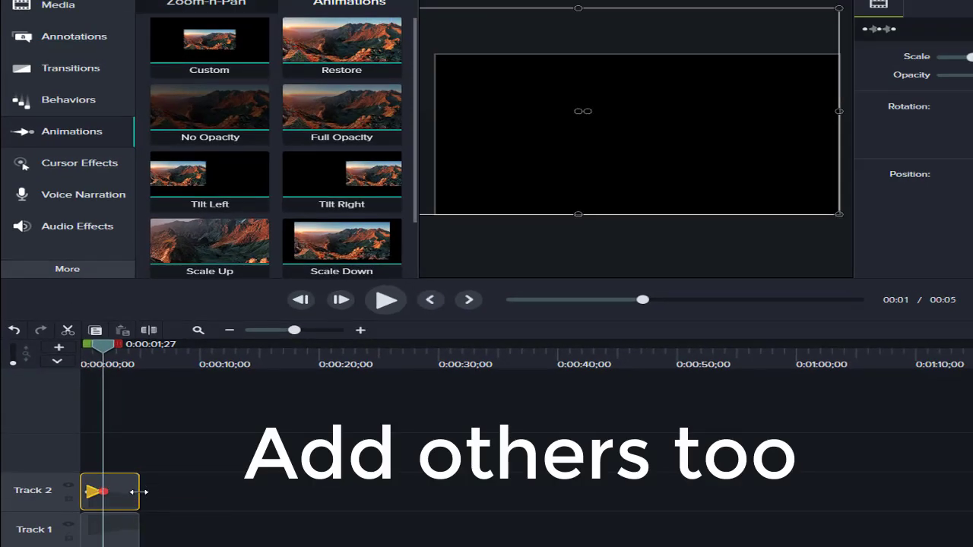
pyautogui.moveTo(139, 492); pyautogui.dragTo(229, 492)
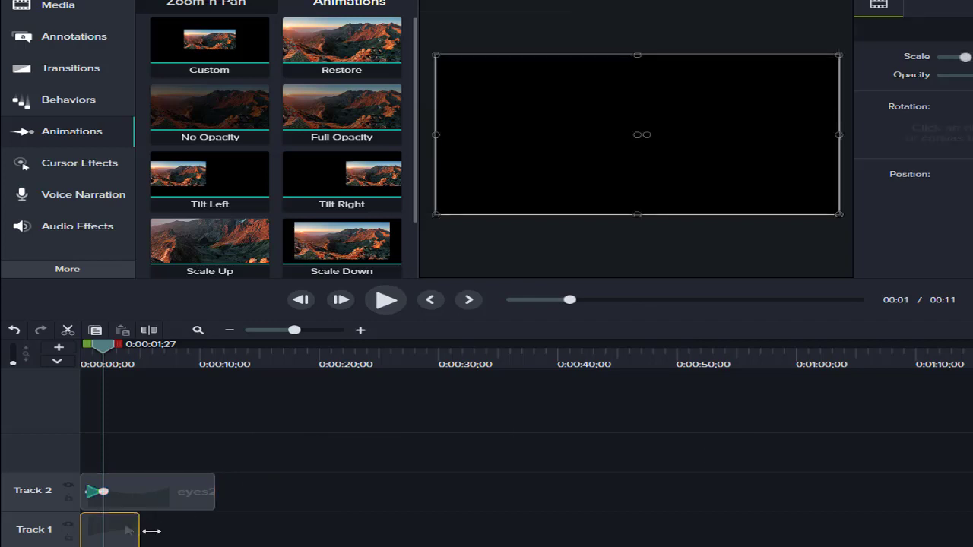
pyautogui.hotkey('ctrl', 'z')
pyautogui.moveTo(137, 492); pyautogui.dragTo(158, 492)
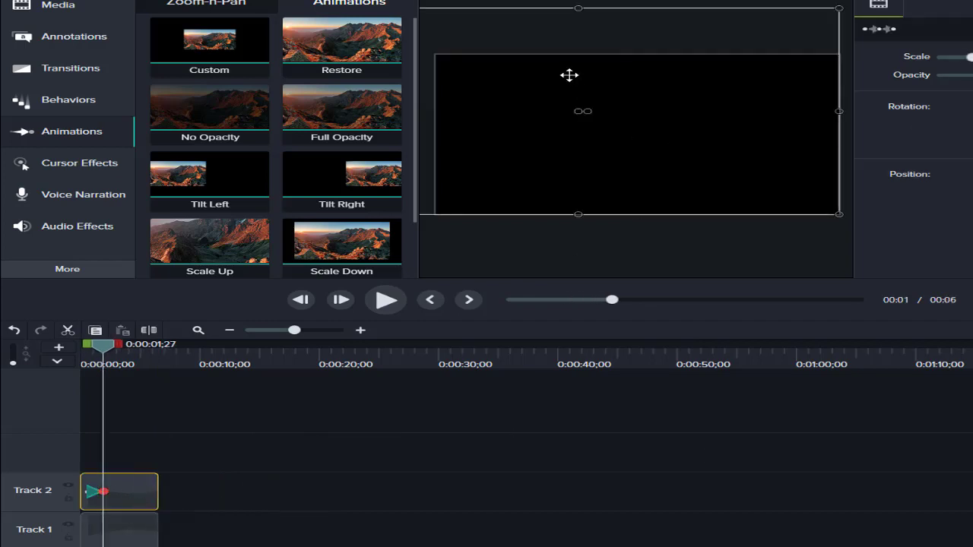
pyautogui.click(686, 263)
# Add animations to both clips, sizing the Track 1 shape to cover and Track 2 to reveal green
pyautogui.click(638, 186)
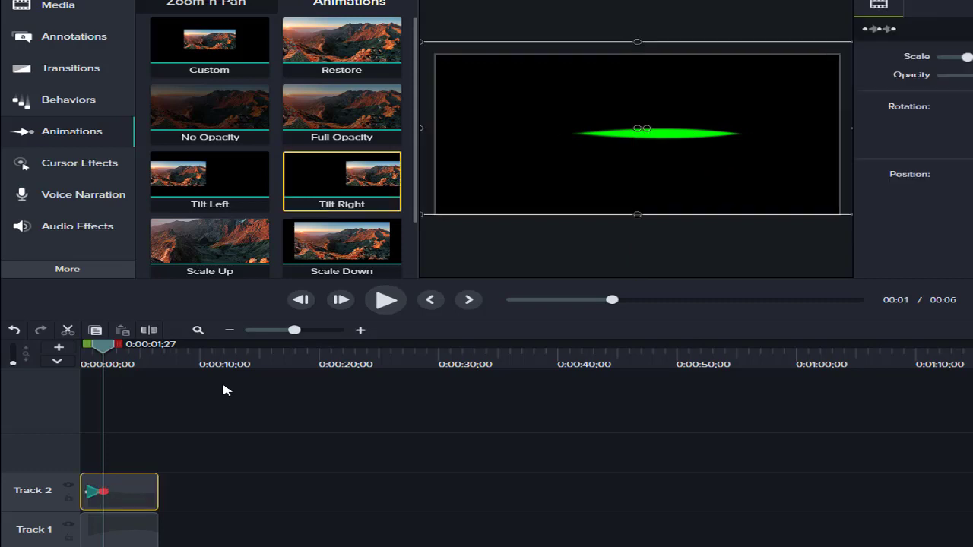
pyautogui.click(637, 225)
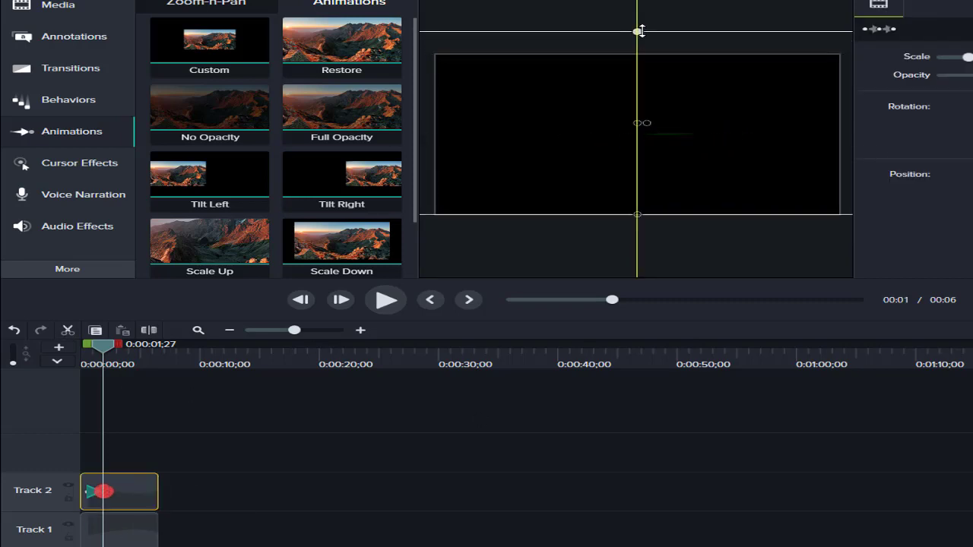
pyautogui.moveTo(637, 224); pyautogui.dragTo(638, 235)
pyautogui.moveTo(90, 494); pyautogui.dragTo(91, 490)
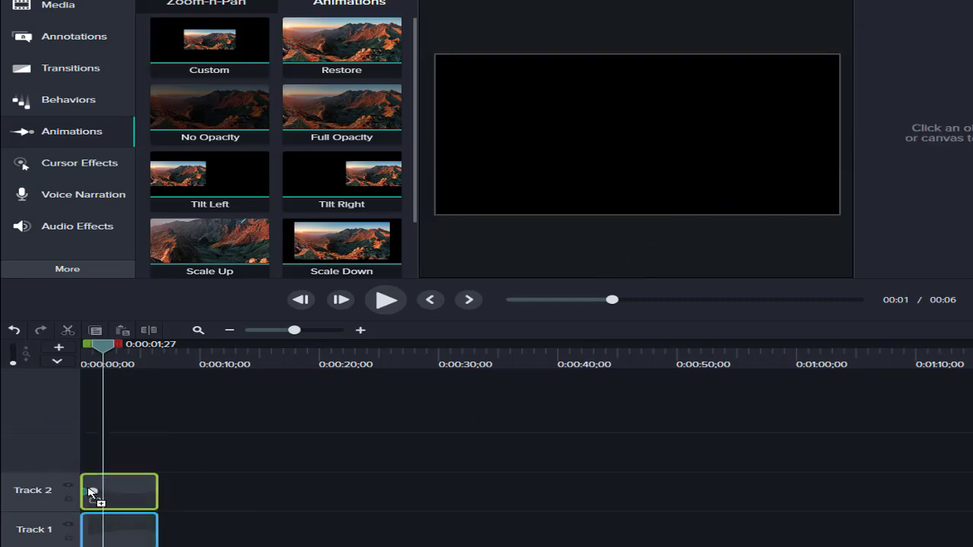
pyautogui.moveTo(237, 73); pyautogui.dragTo(97, 527)
pyautogui.keyDown('ctrl'); pyautogui.click(98, 489); pyautogui.keyUp('ctrl')
pyautogui.click(597, 68)
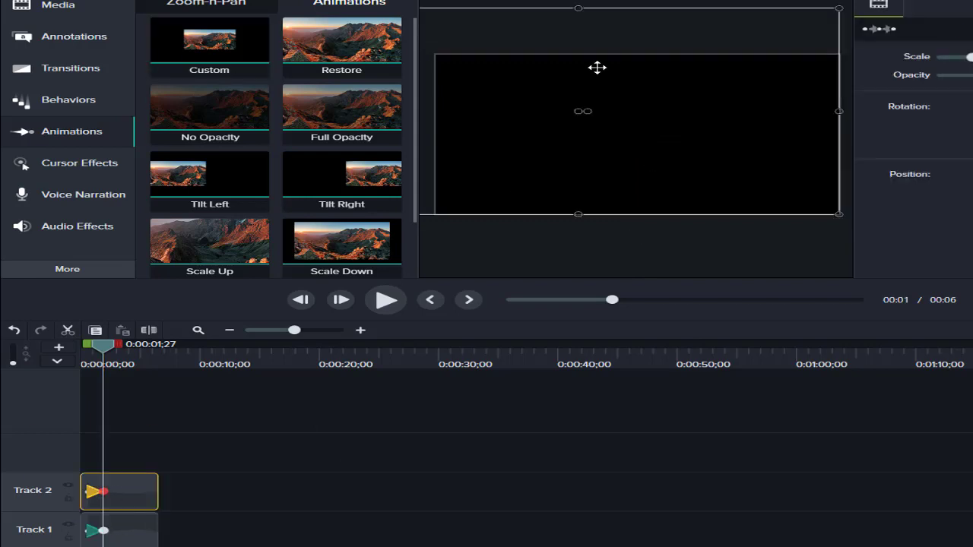
pyautogui.moveTo(839, 214); pyautogui.dragTo(795, 191)
pyautogui.moveTo(626, 243); pyautogui.dragTo(637, 232)
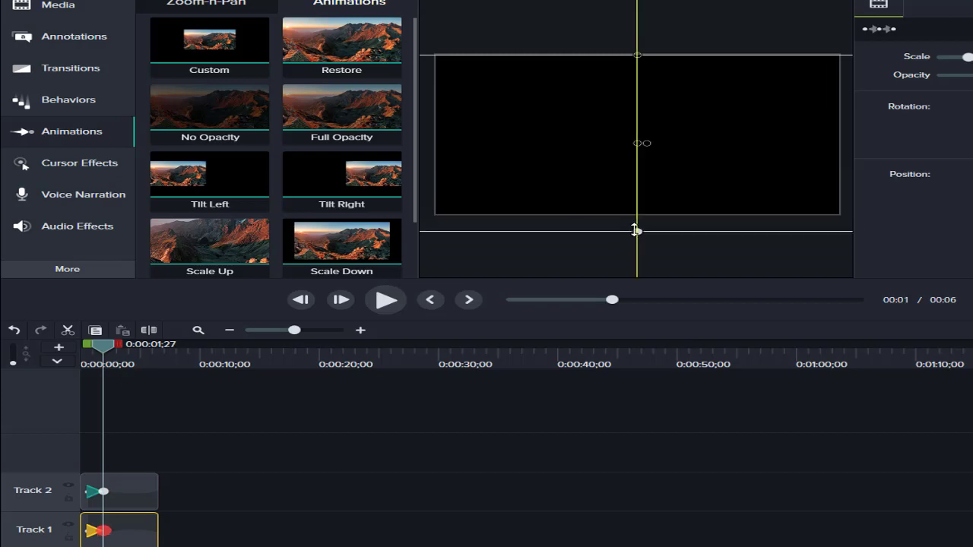
# Add more animations that widen the green opening, close the eye, then reopen it
pyautogui.click(150, 485)
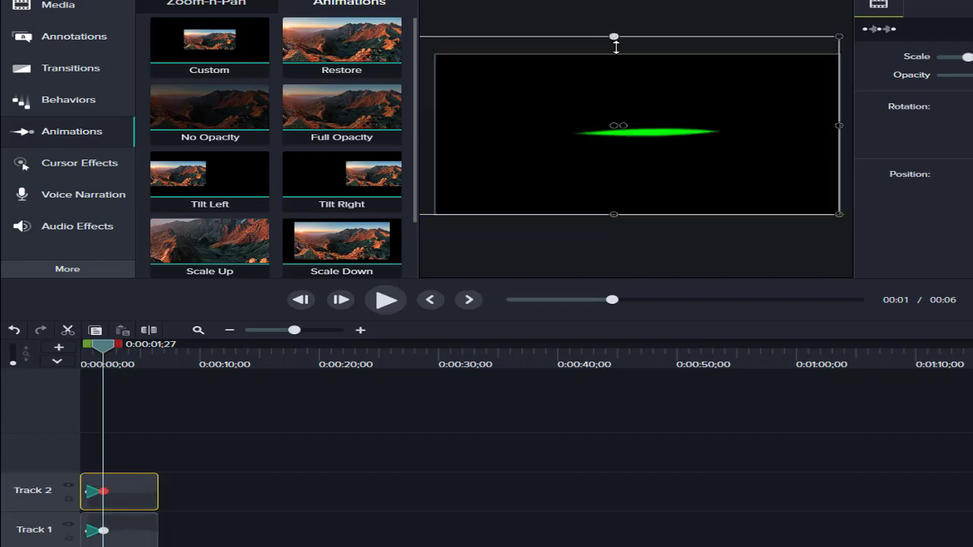
pyautogui.moveTo(615, 37); pyautogui.dragTo(624, 46)
pyautogui.moveTo(117, 484); pyautogui.dragTo(120, 492)
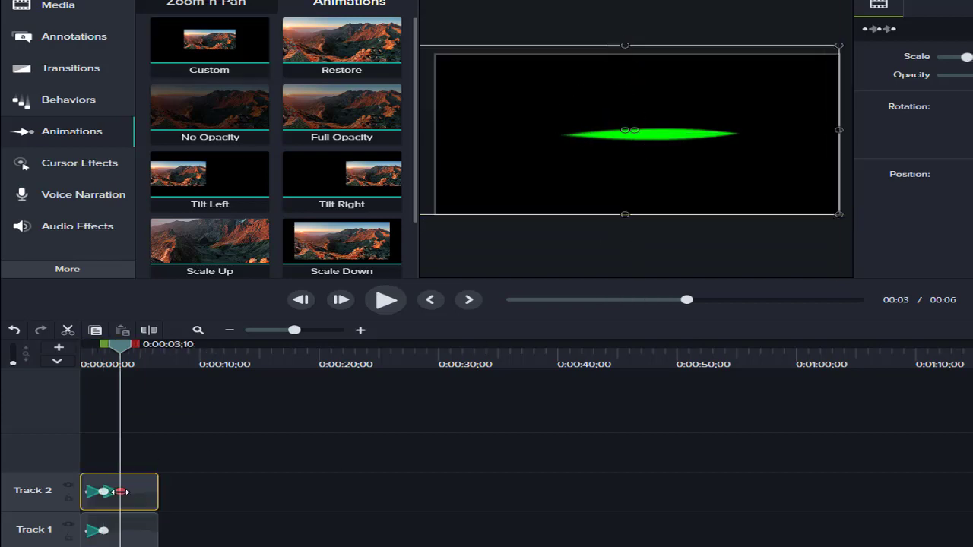
pyautogui.moveTo(625, 46); pyautogui.dragTo(592, 48)
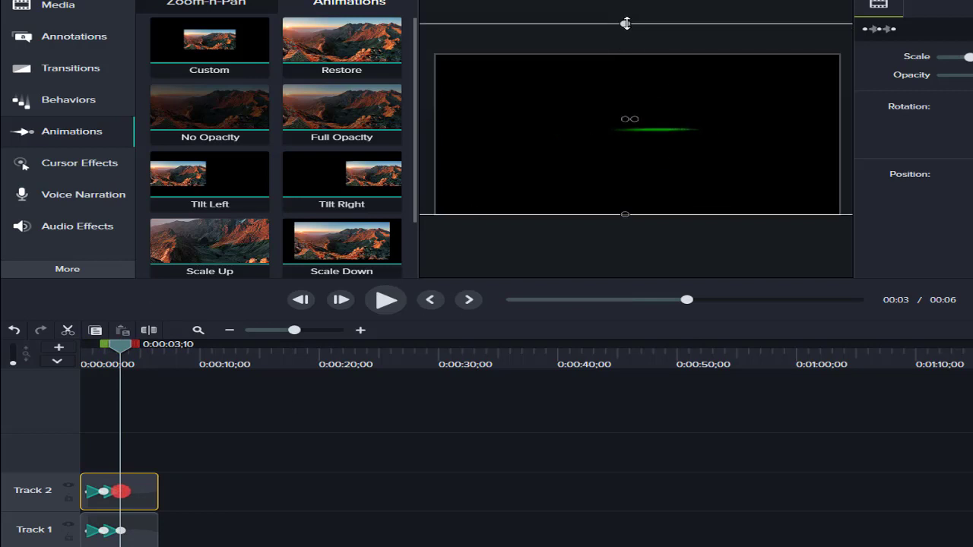
pyautogui.click(639, 231)
pyautogui.moveTo(218, 259); pyautogui.dragTo(134, 486)
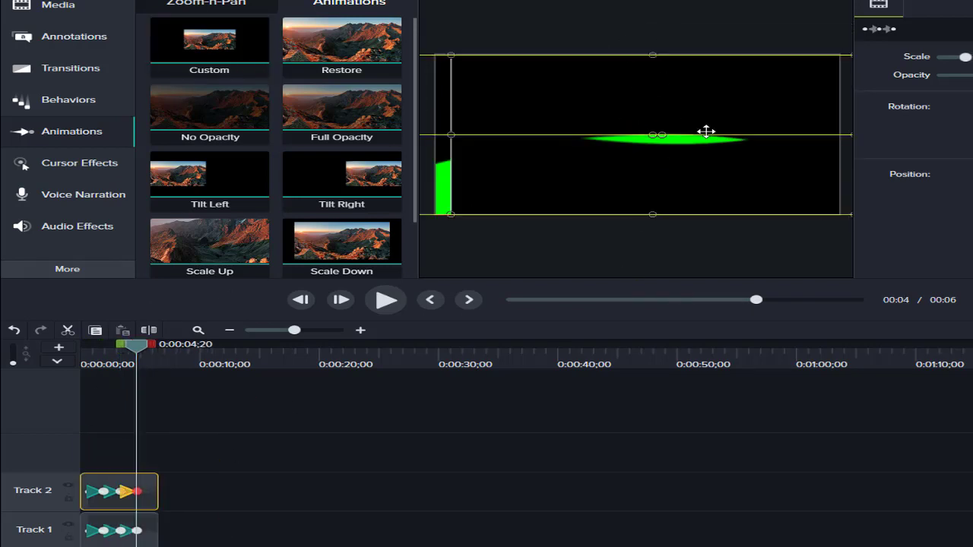
pyautogui.moveTo(624, 225); pyautogui.dragTo(637, 217)
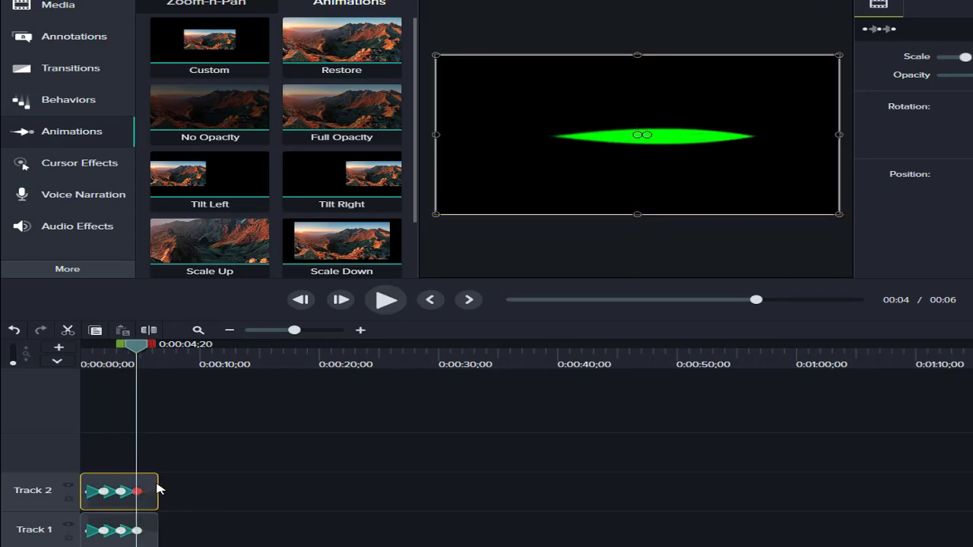
pyautogui.moveTo(157, 489); pyautogui.dragTo(188, 494)
# Extend the Track 1 clip to eight seconds and slide the animations on both tracks earlier
pyautogui.moveTo(158, 530); pyautogui.dragTo(187, 517)
pyautogui.scroll(3, 446, 382)
pyautogui.click(364, 494)
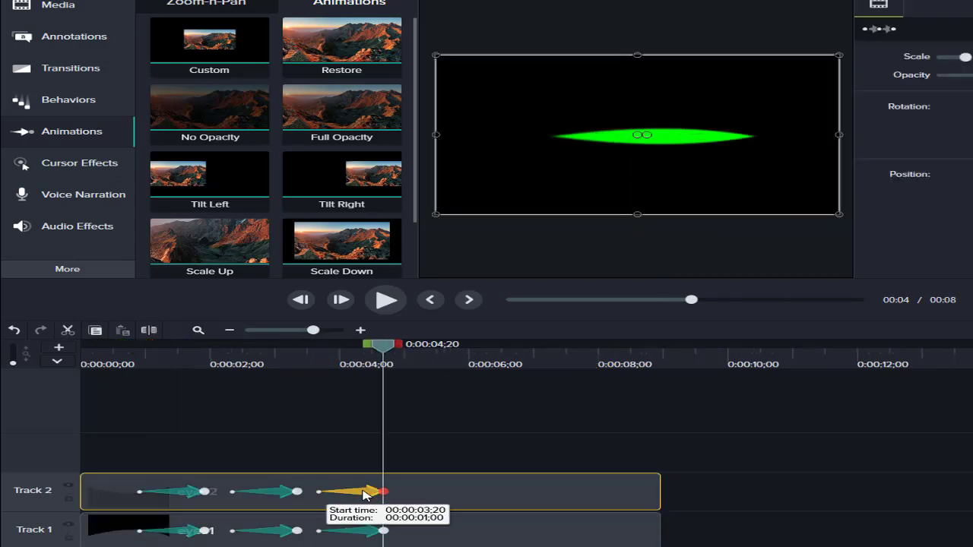
pyautogui.moveTo(364, 494); pyautogui.dragTo(343, 494)
pyautogui.moveTo(265, 495); pyautogui.dragTo(240, 494)
pyautogui.moveTo(269, 530)
pyautogui.mouseDown()
pyautogui.moveTo(244, 534)
pyautogui.moveTo(252, 536)
pyautogui.mouseUp()
# Add a fourth animation and resize both shapes to reopen the lids, undoing misfires
pyautogui.moveTo(327, 492); pyautogui.dragTo(301, 492)
pyautogui.hotkey('shift', 'a')
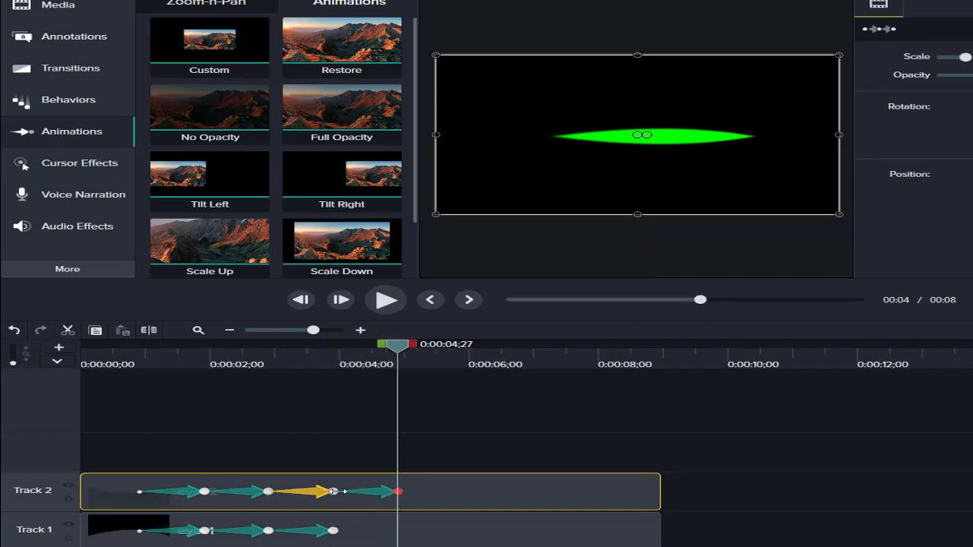
pyautogui.click(333, 491)
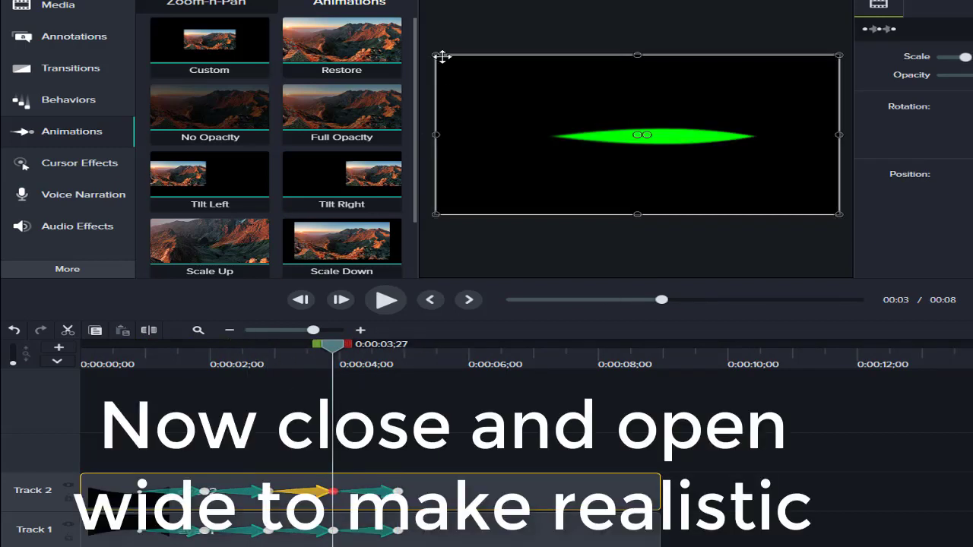
pyautogui.moveTo(637, 214); pyautogui.dragTo(641, 191)
pyautogui.click(638, 203)
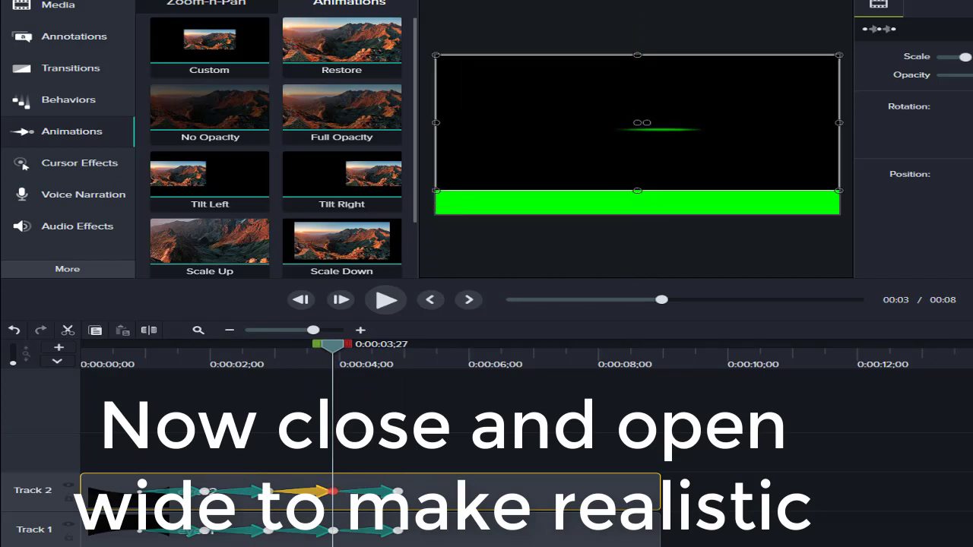
pyautogui.moveTo(638, 57); pyautogui.dragTo(640, 80)
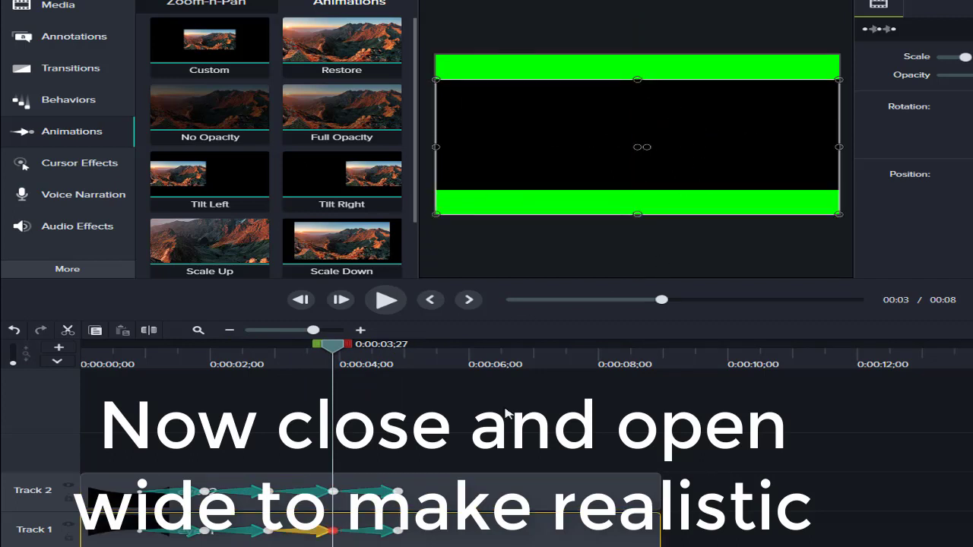
pyautogui.hotkey('ctrl', 'z')
pyautogui.click(599, 211)
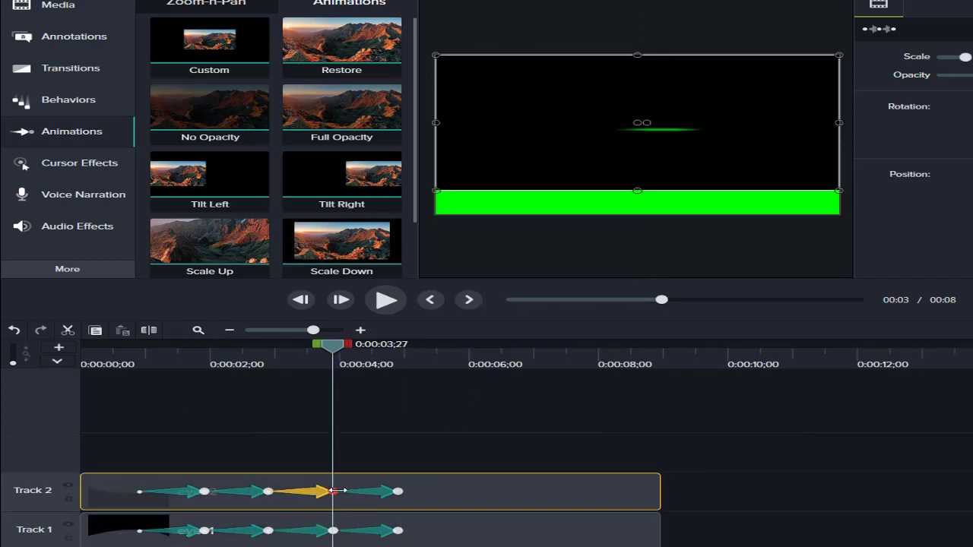
pyautogui.moveTo(637, 55); pyautogui.dragTo(637, 81)
pyautogui.hotkey('ctrl', 'z')
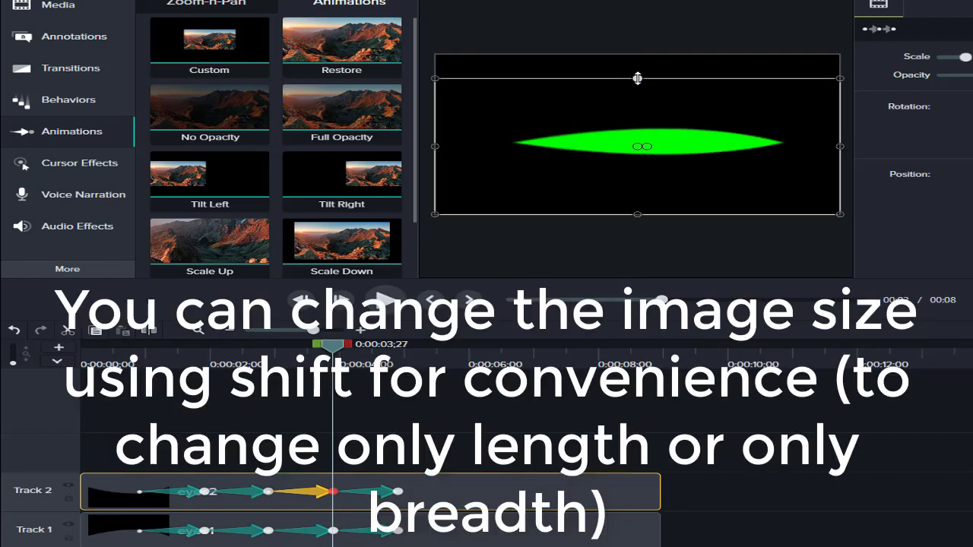
pyautogui.click(645, 60)
pyautogui.moveTo(636, 215); pyautogui.dragTo(644, 175)
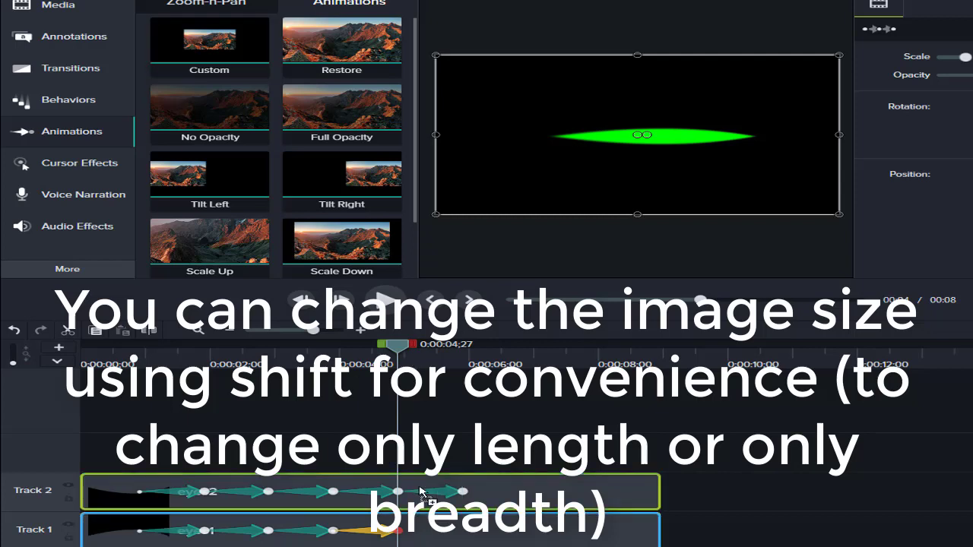
# Resize both eyelid shapes in height to widen the green opening further
pyautogui.click(440, 493)
pyautogui.moveTo(636, 55); pyautogui.dragTo(676, 122)
pyautogui.hotkey('ctrl', 'z')
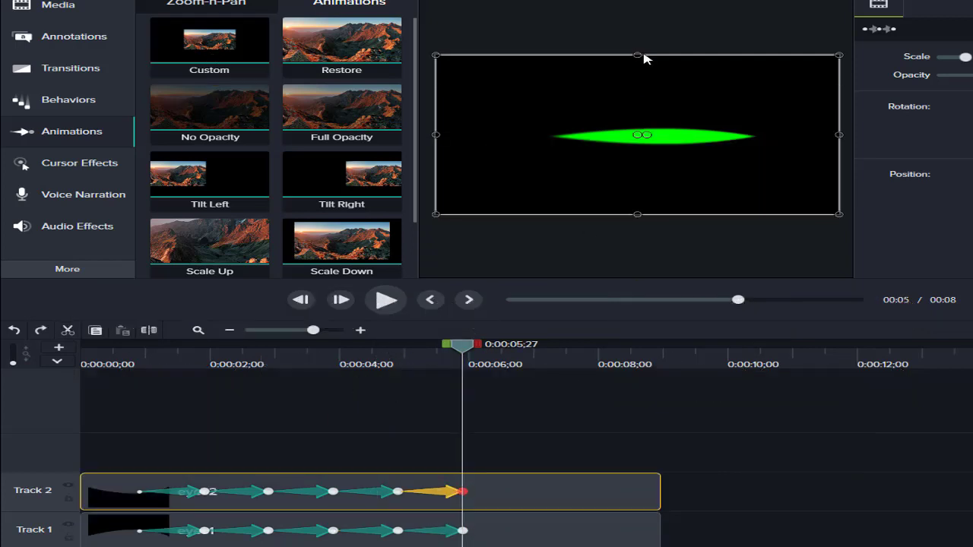
pyautogui.moveTo(645, 58); pyautogui.dragTo(649, 144)
pyautogui.click(638, 213)
pyautogui.moveTo(637, 215); pyautogui.dragTo(662, 135)
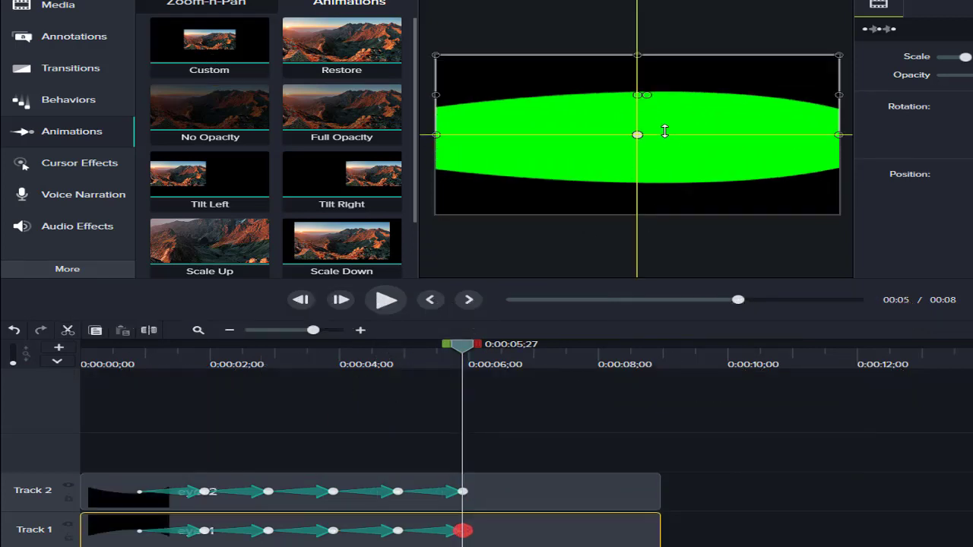
# Add final animations ending at 6;27 and move the shapes up out of frame
pyautogui.moveTo(209, 42)
pyautogui.mouseDown()
pyautogui.moveTo(492, 487)
pyautogui.moveTo(504, 525)
pyautogui.mouseUp()
pyautogui.click(502, 530)
pyautogui.moveTo(637, 134); pyautogui.dragTo(655, 162)
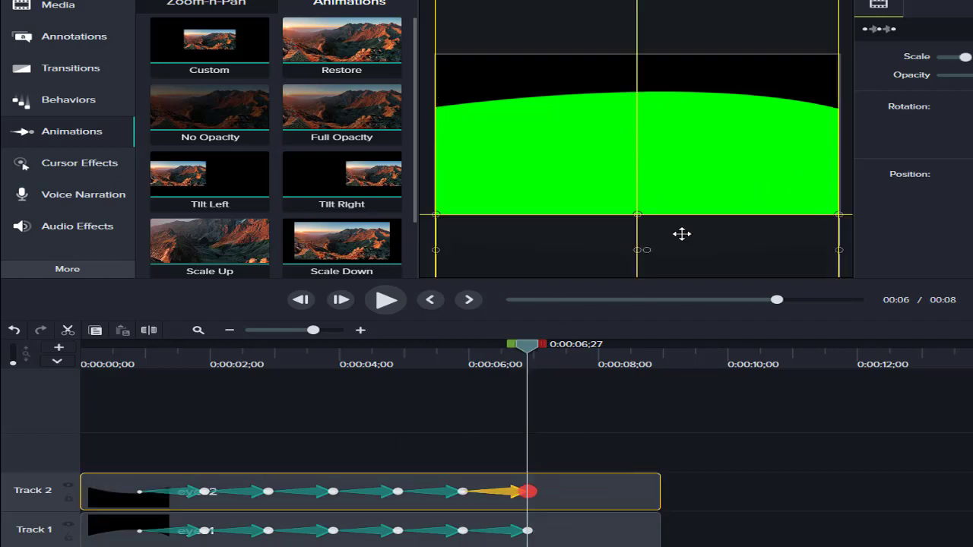
pyautogui.moveTo(688, 109)
pyautogui.mouseDown()
pyautogui.moveTo(693, 61)
pyautogui.moveTo(696, 71)
pyautogui.mouseUp()
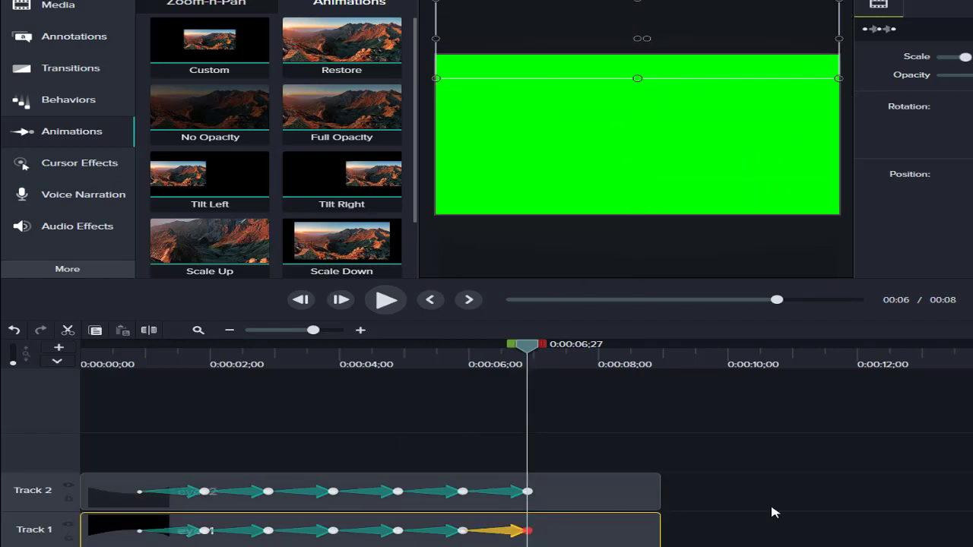
# Trim both eyelid clips to end at the last animation
pyautogui.click(657, 494)
pyautogui.moveTo(660, 492); pyautogui.dragTo(544, 491)
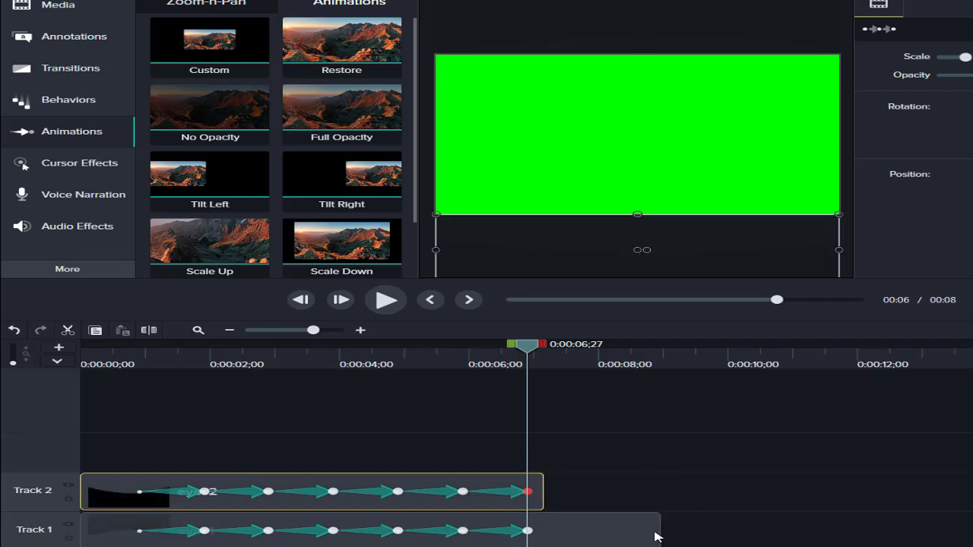
pyautogui.click(658, 529)
pyautogui.moveTo(659, 530); pyautogui.dragTo(543, 530)
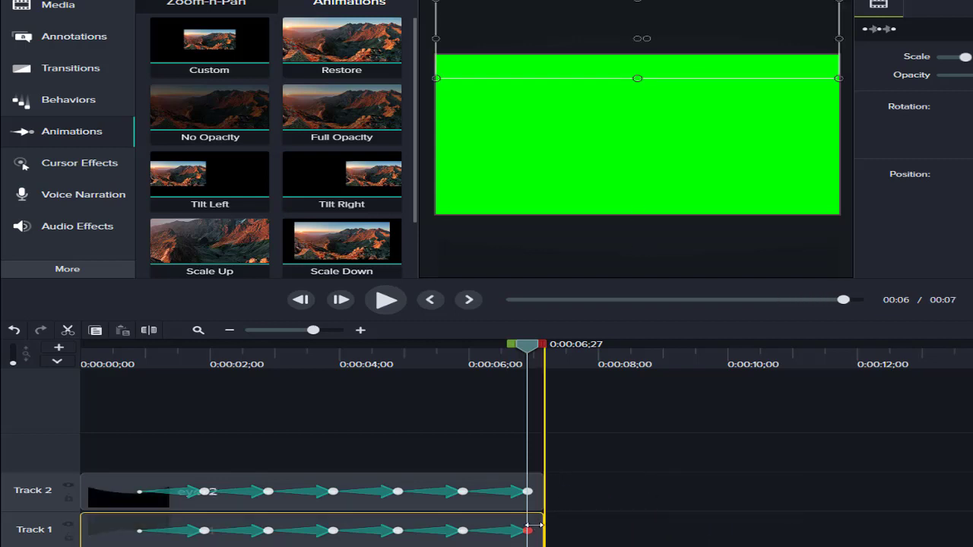
pyautogui.click(130, 363)
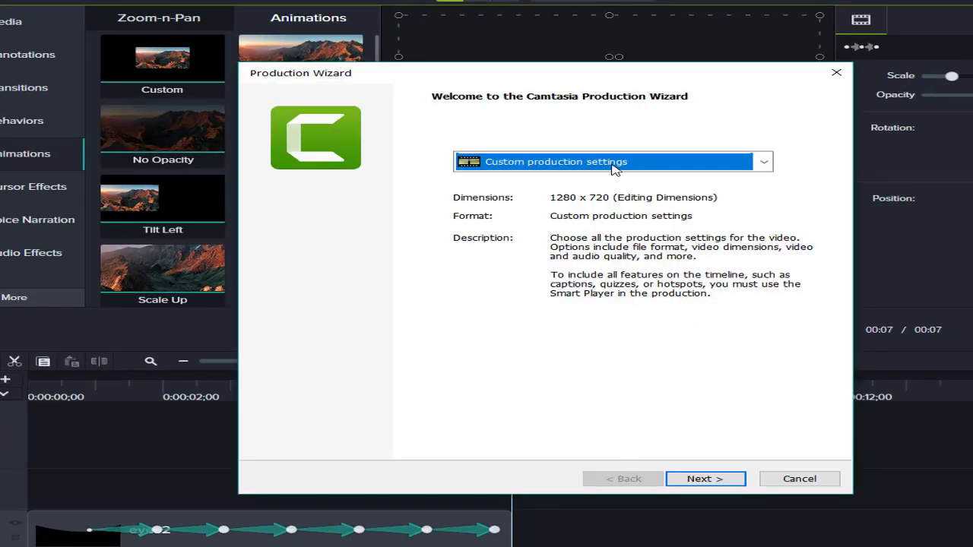
# Render the project with the 'MP4 only (up to 720p)' preset as eyes blinking.mp4
pyautogui.click(614, 163)
pyautogui.click(625, 308)
pyautogui.click(689, 477)
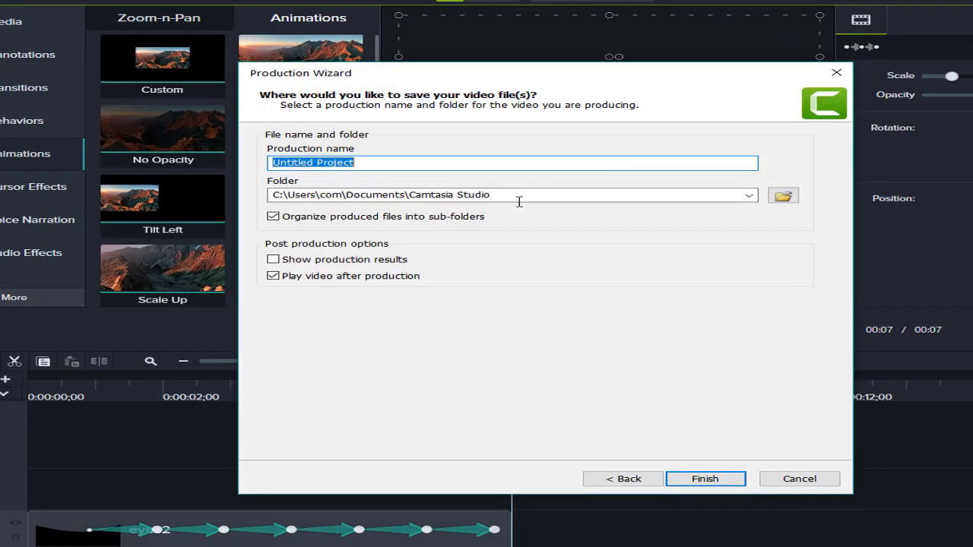
pyautogui.press('Return')
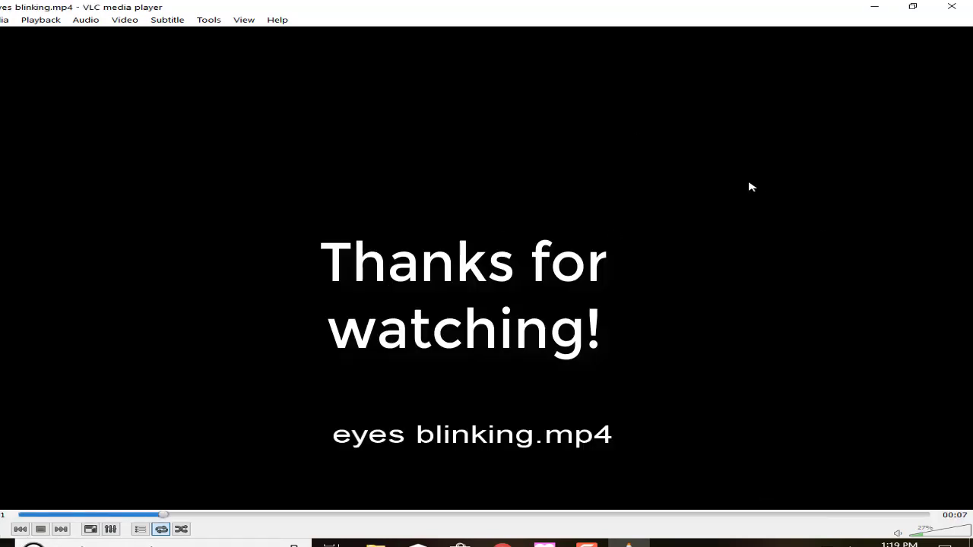
# Close VLC after eyes blinking.mp4 finishes playing
pyautogui.click(970, 5)
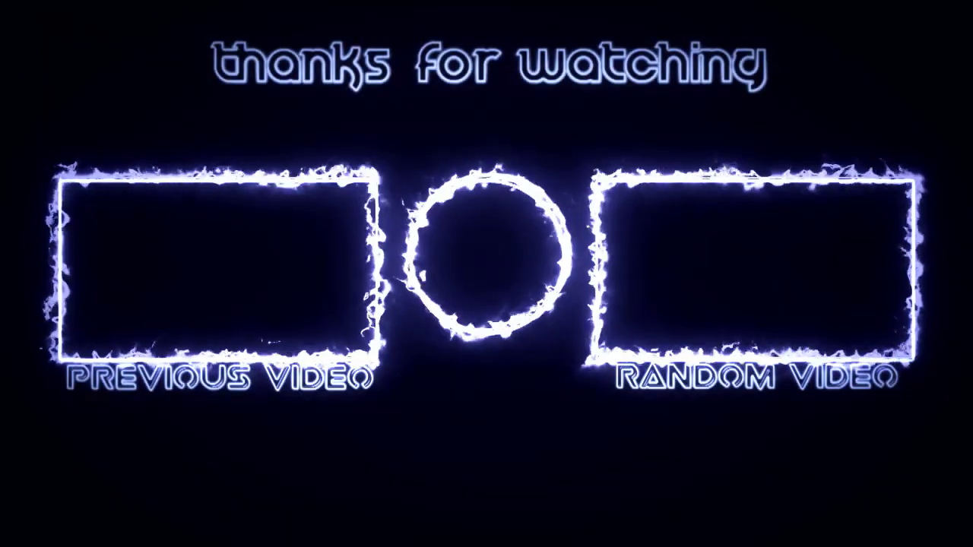